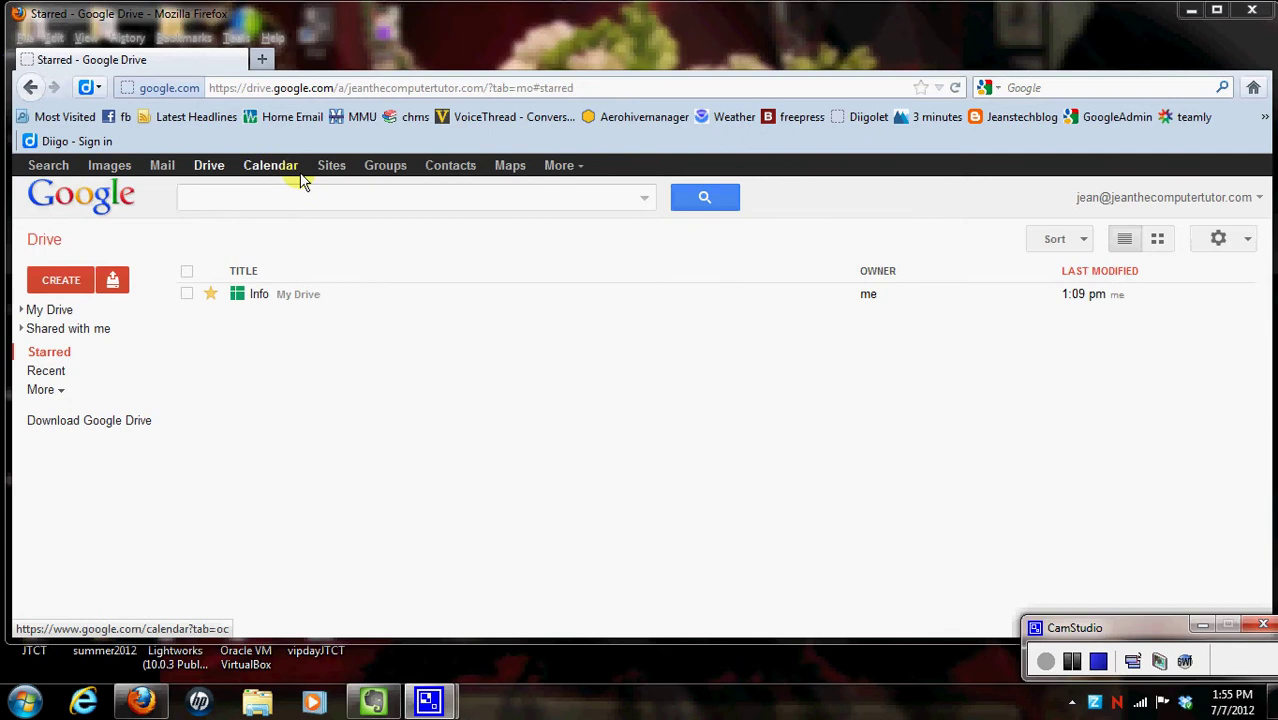
Step: Create a new blank Google Sheets spreadsheet from Drive
{"action": "left_click", "coordinate": [207, 170]}
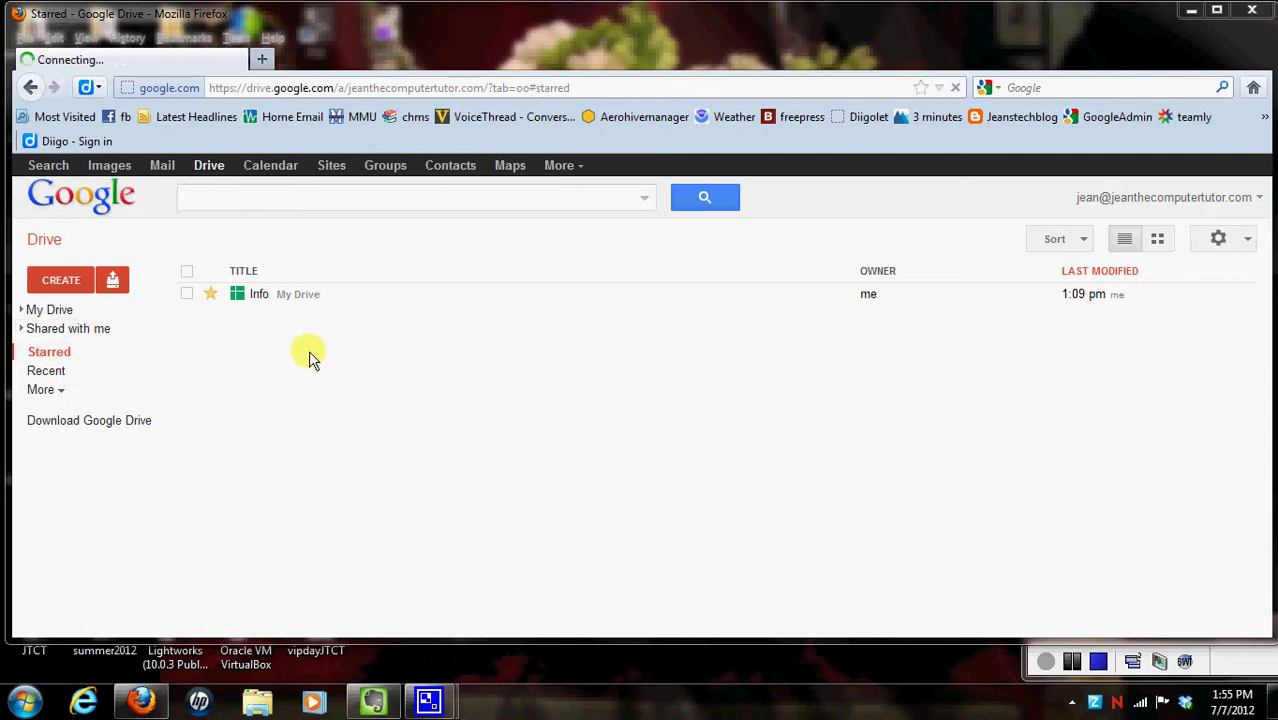
{"action": "left_click", "coordinate": [66, 290]}
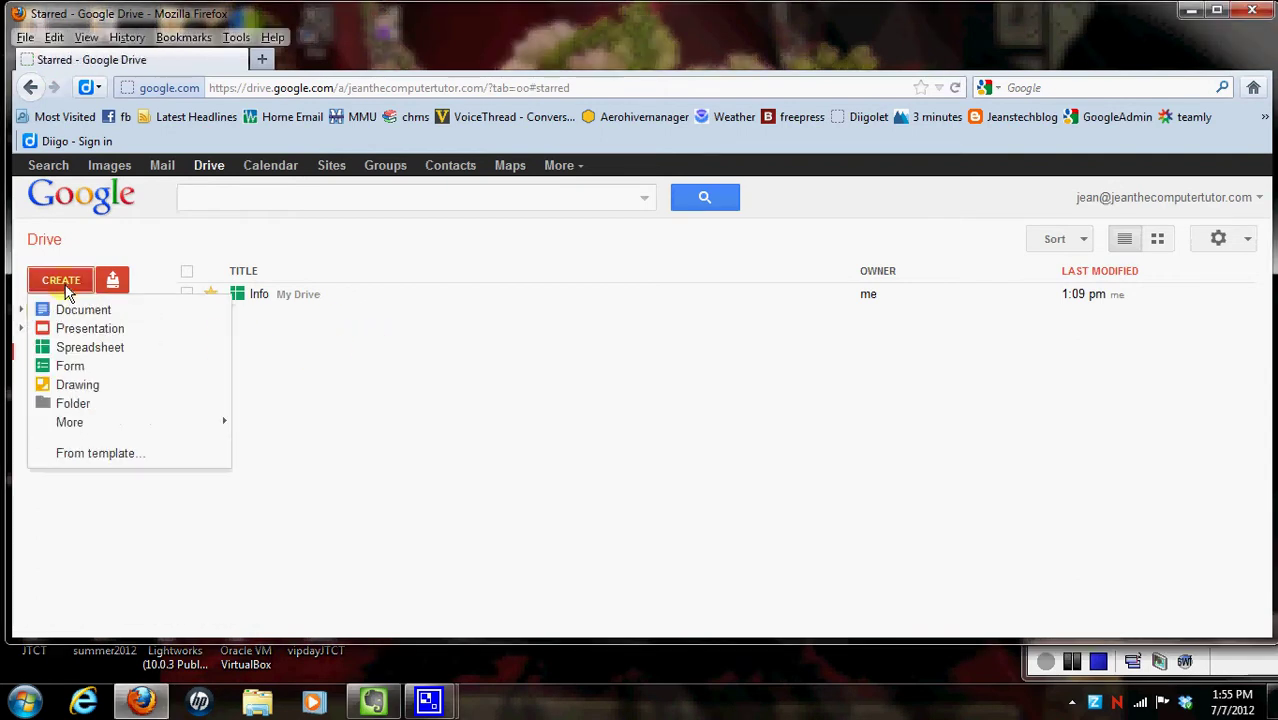
{"action": "left_click", "coordinate": [75, 348]}
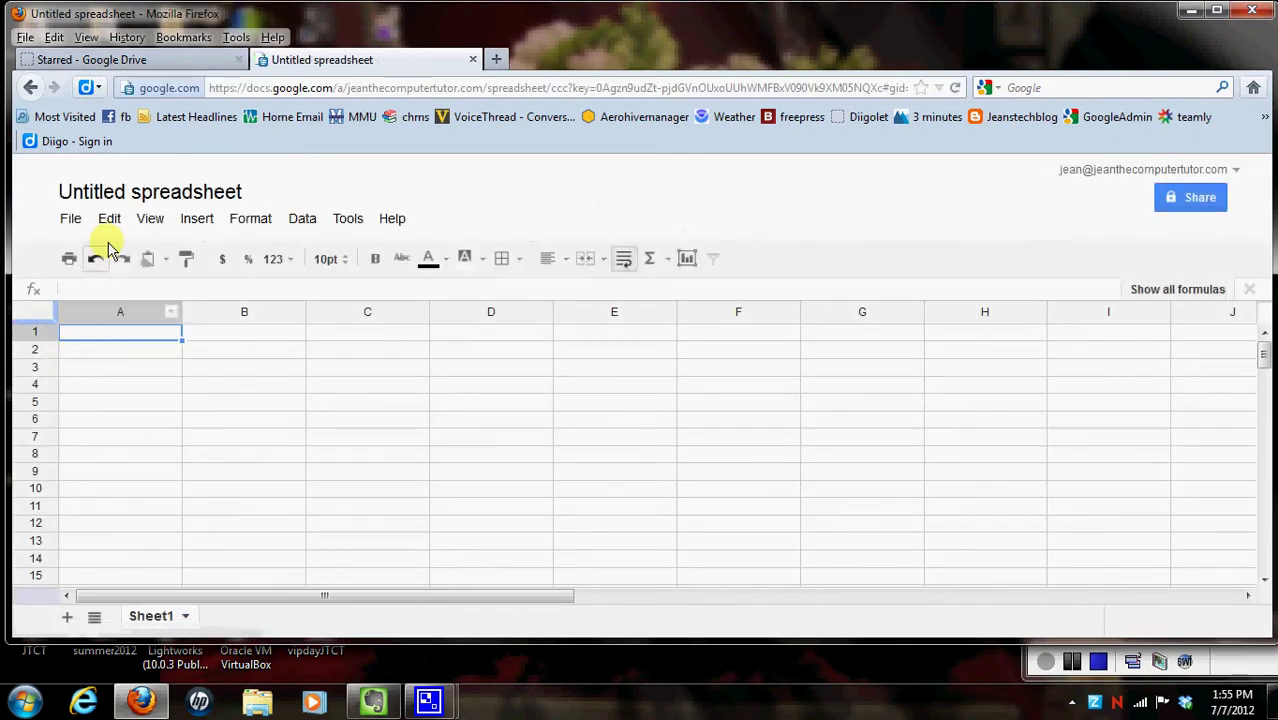
Step: Rename the untitled spreadsheet to 'Information'
{"action": "left_click", "coordinate": [147, 203]}
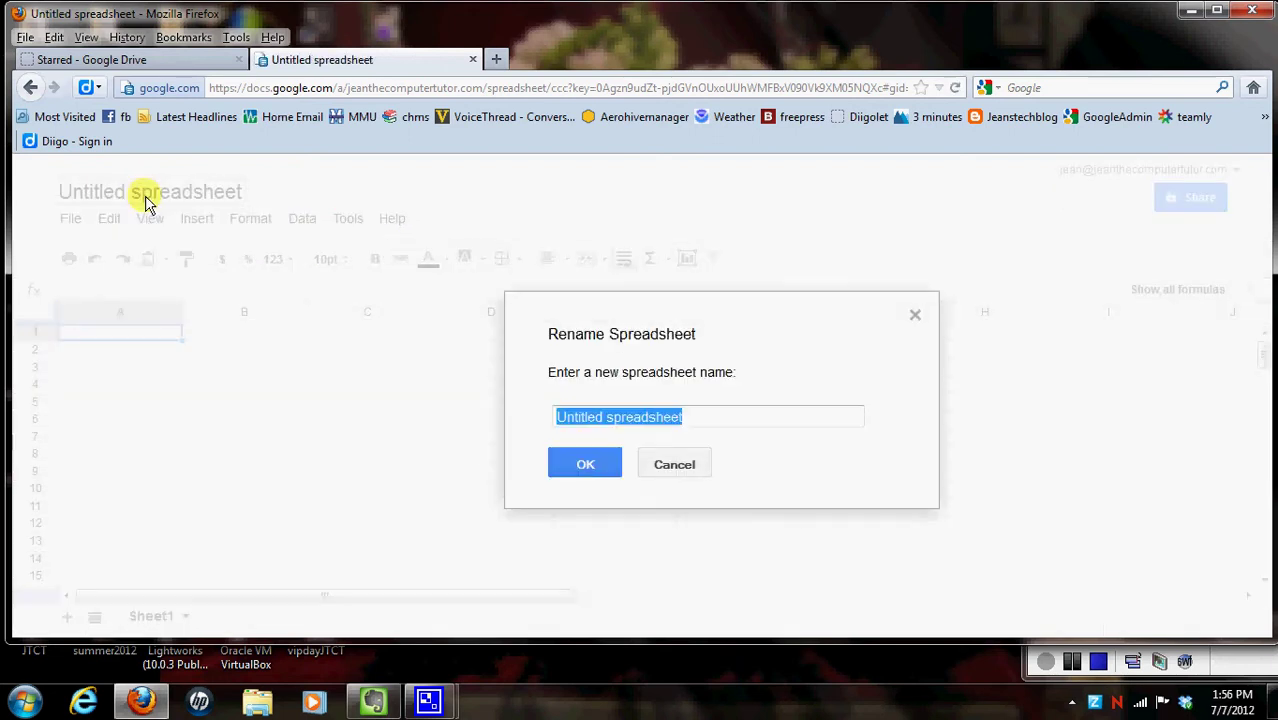
{"action": "key", "text": "BackSpace"}
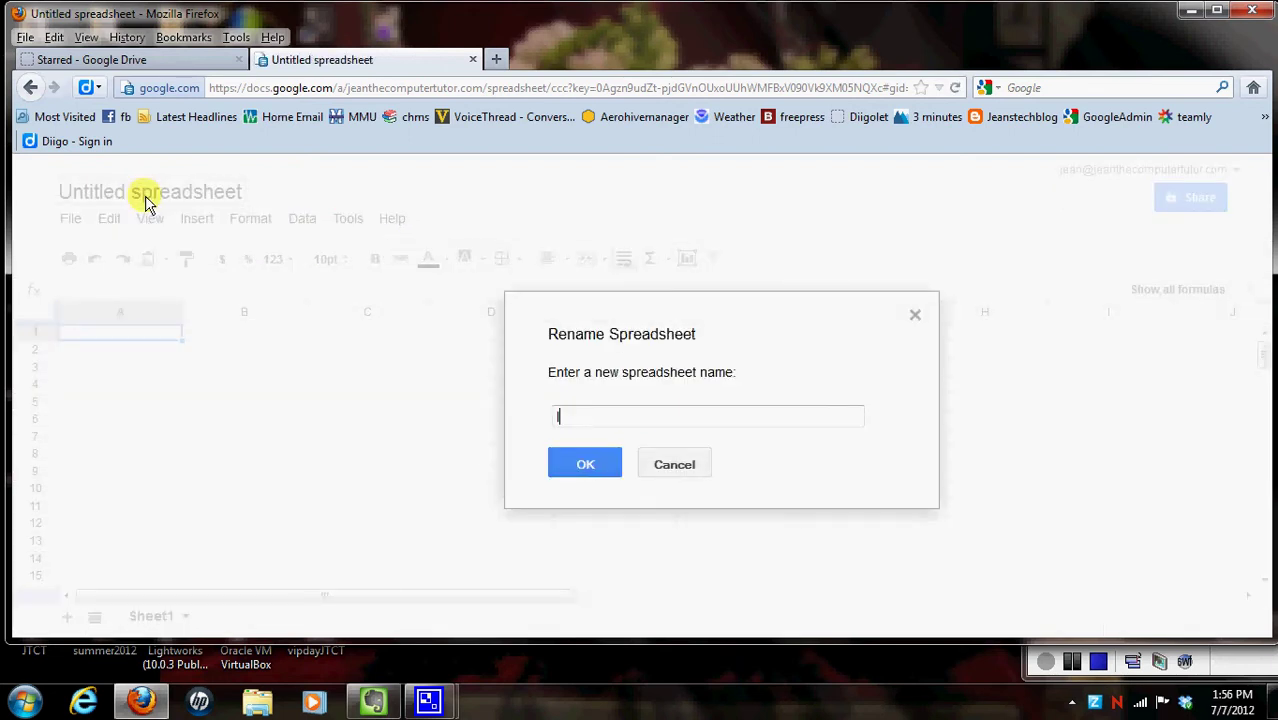
{"action": "type", "text": "Information"}
{"action": "left_click", "coordinate": [572, 465]}
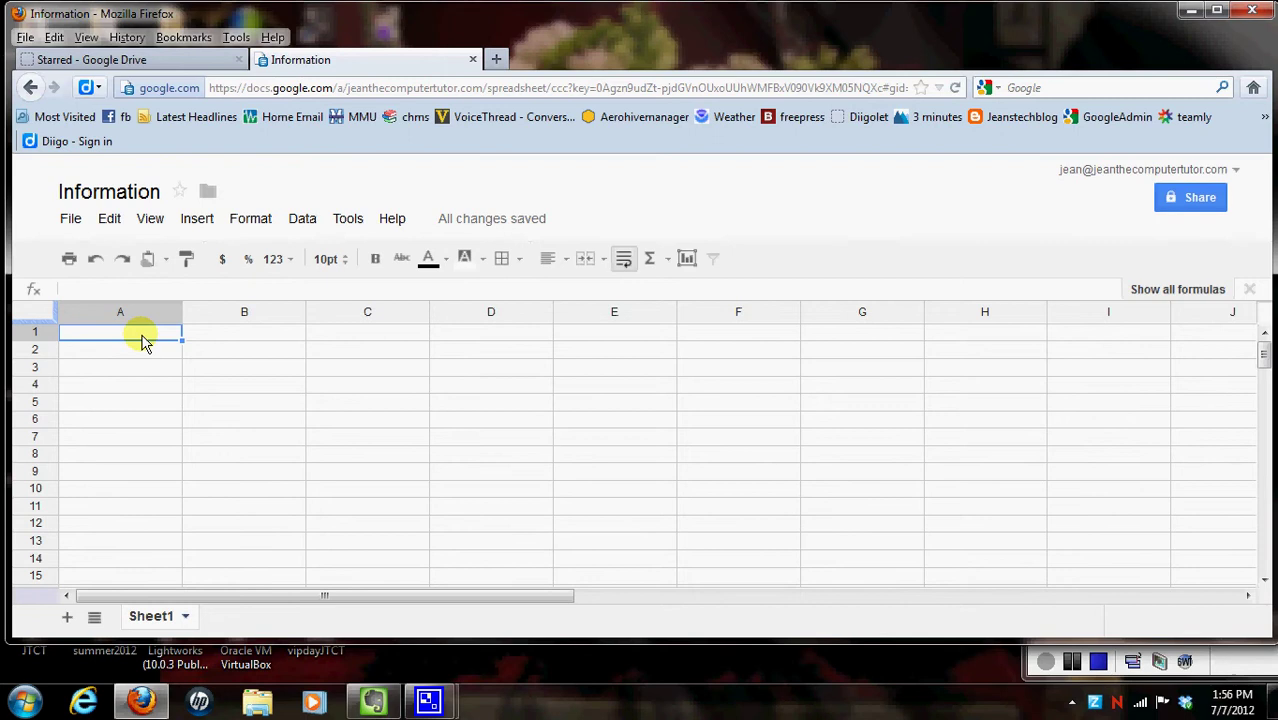
Step: Type headers Site name, URL, Username, Password and Comments across A1 to E1
{"action": "type", "text": "Site name"}
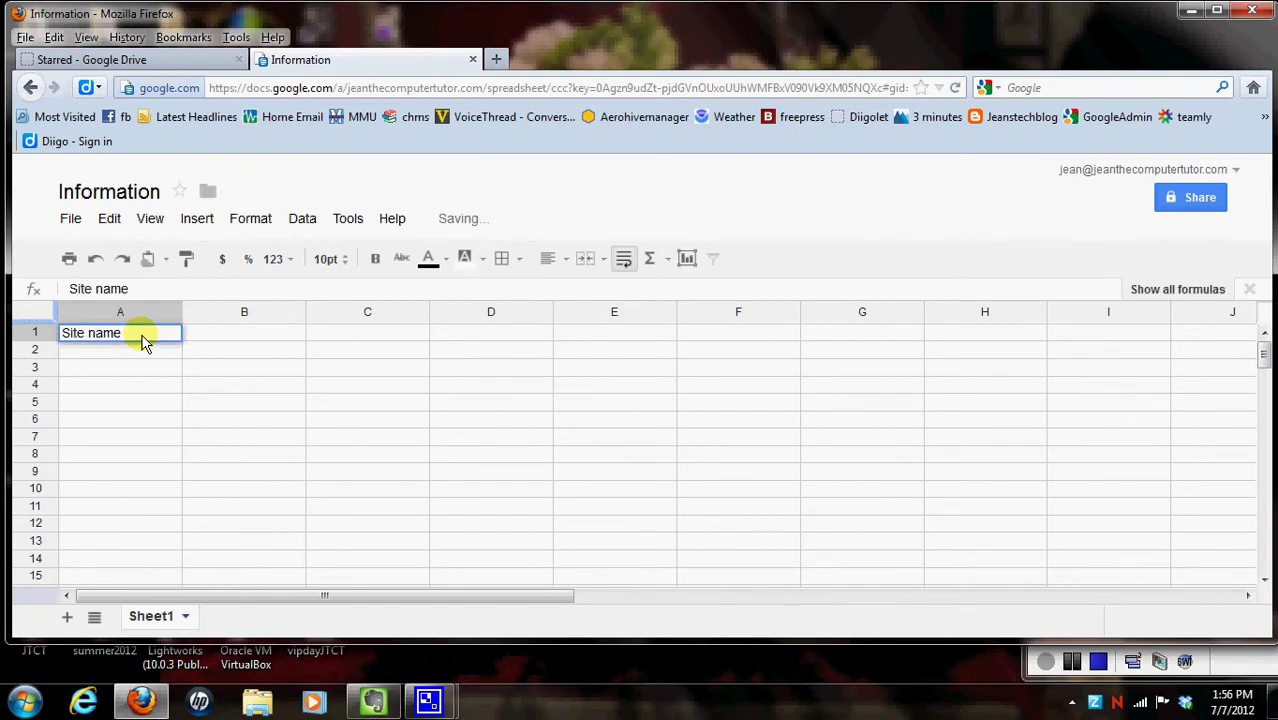
{"action": "key", "text": "Tab"}
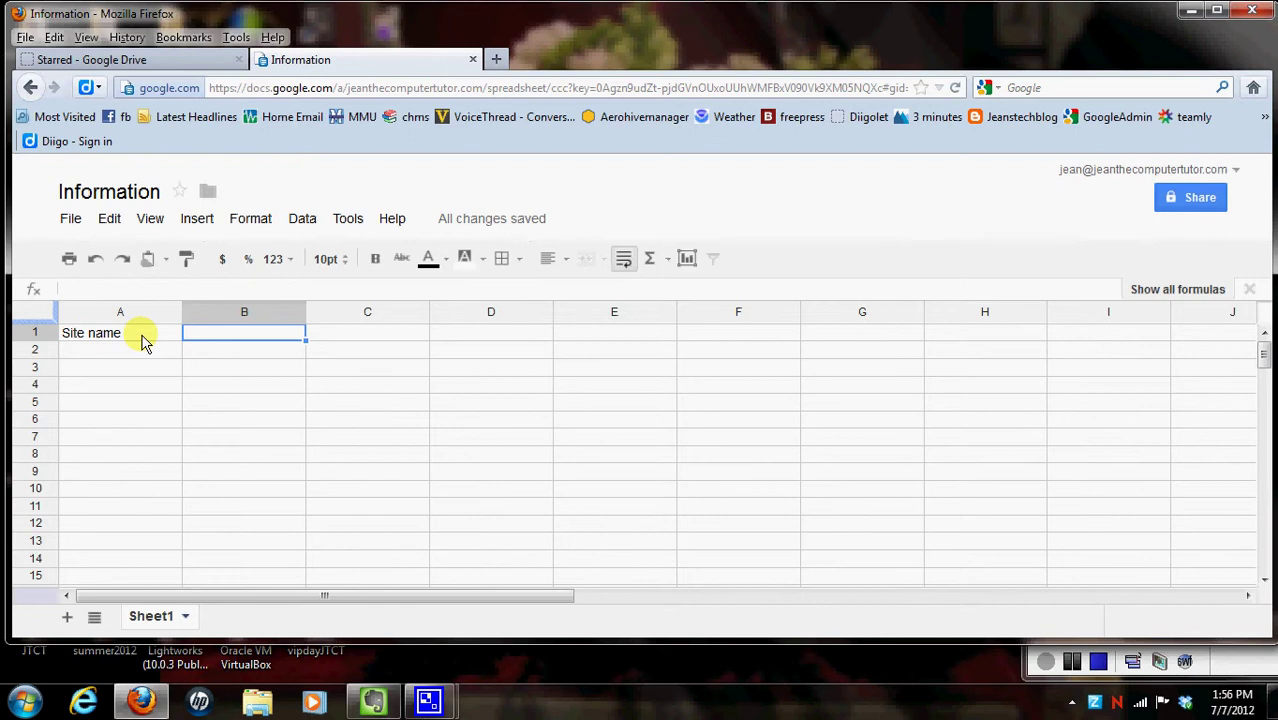
{"action": "type", "text": "URL"}
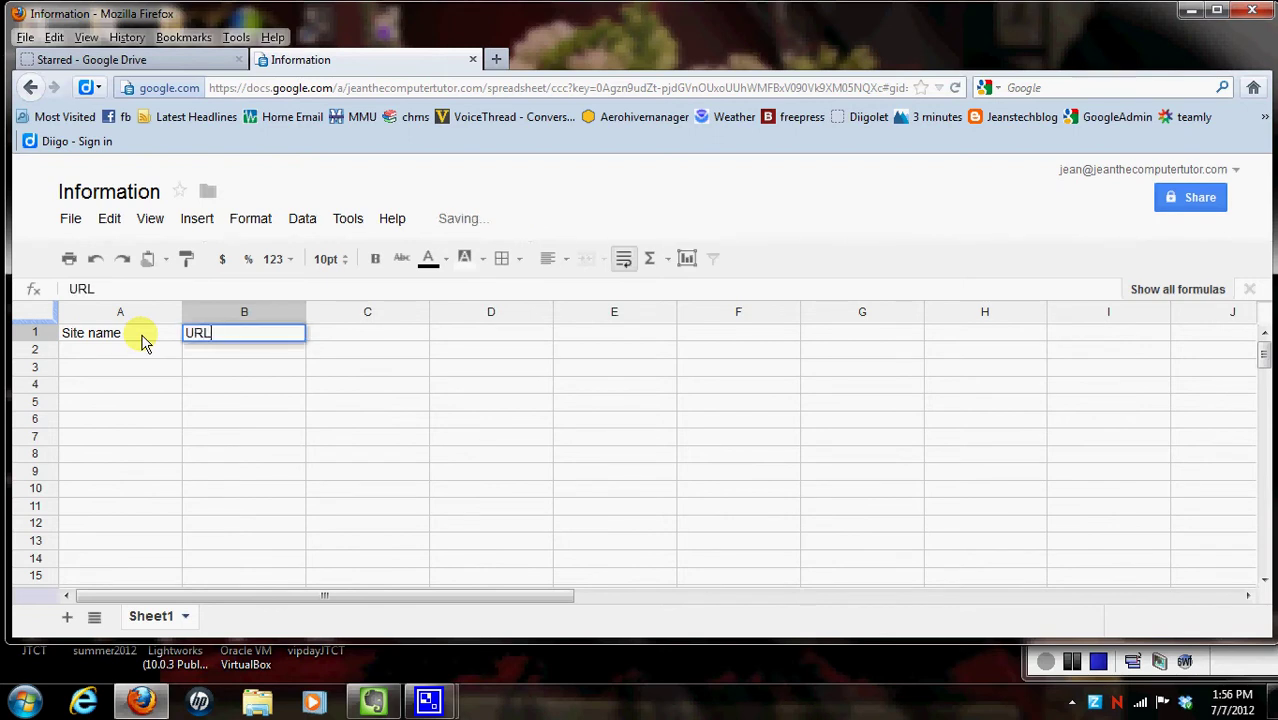
{"action": "key", "text": "Tab"}
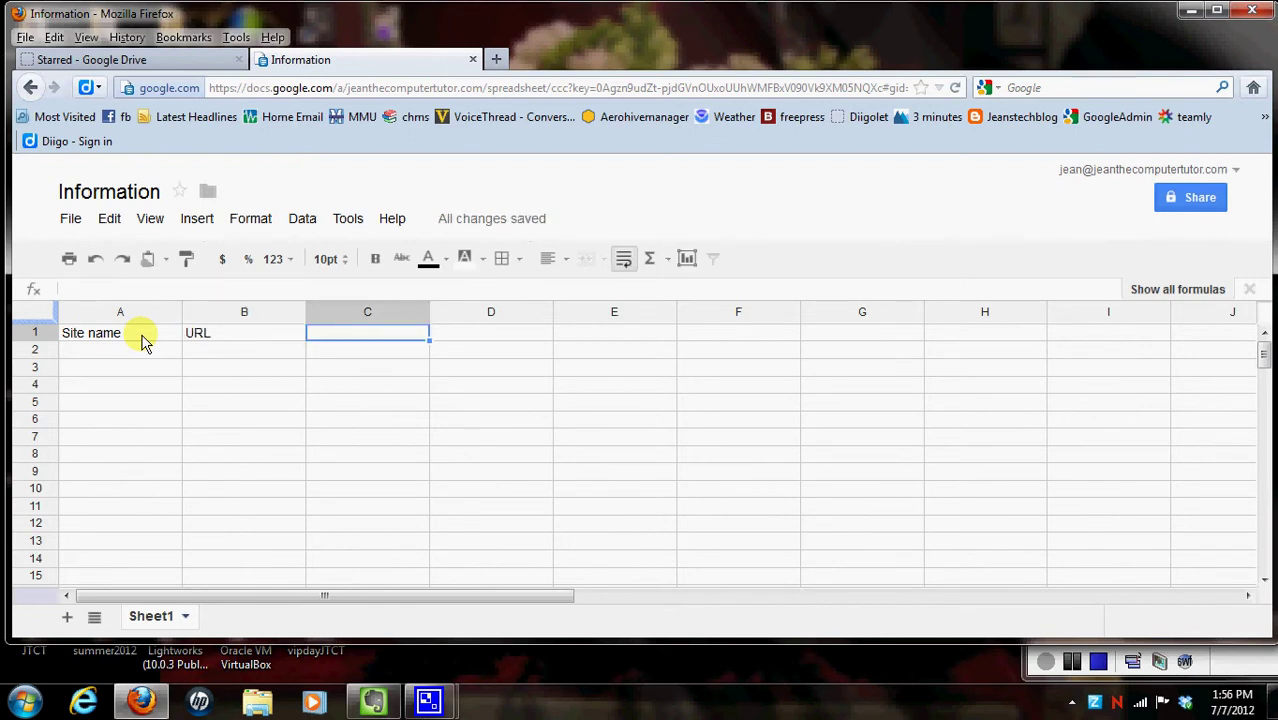
{"action": "type", "text": "User"}
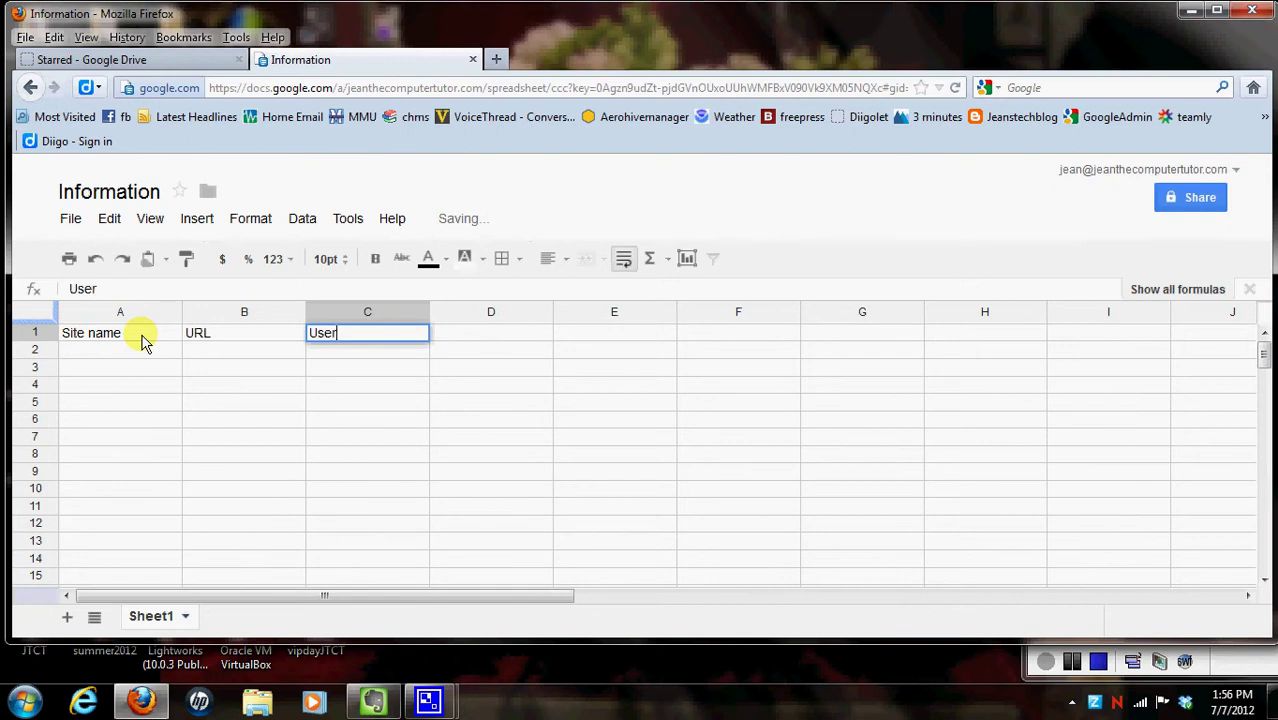
{"action": "type", "text": "name"}
{"action": "key", "text": "Tab"}
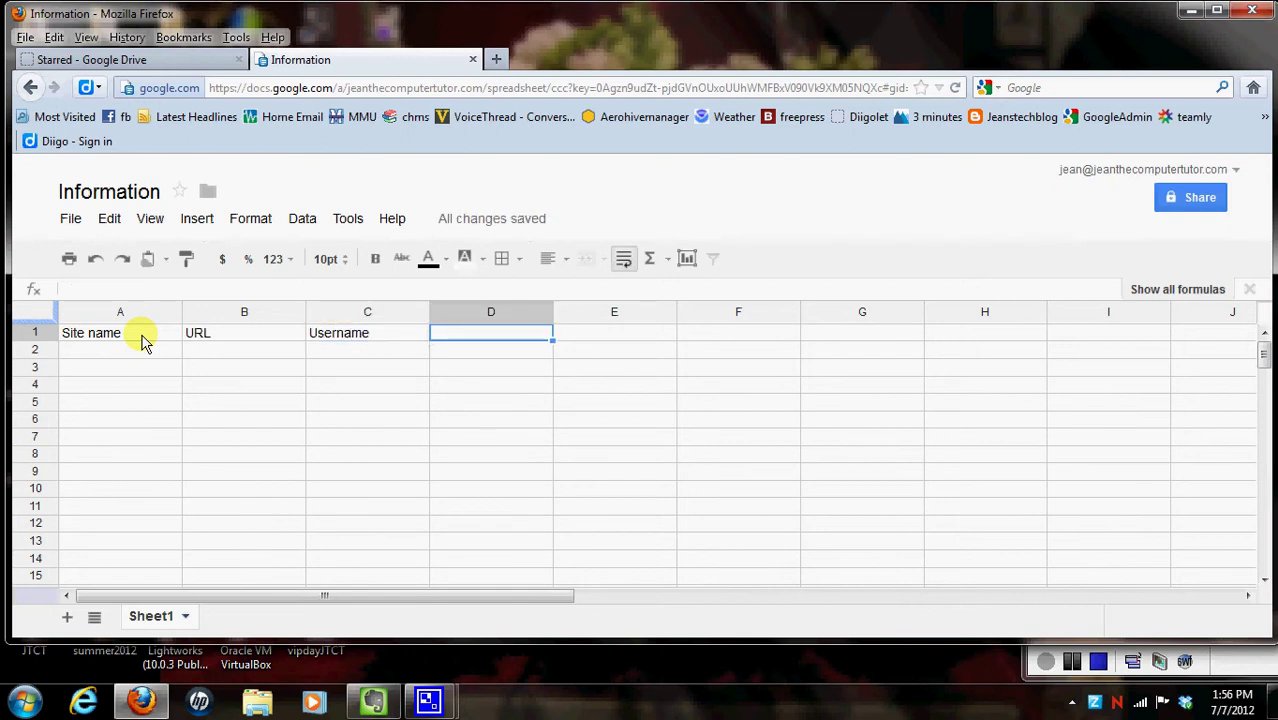
{"action": "type", "text": "Password"}
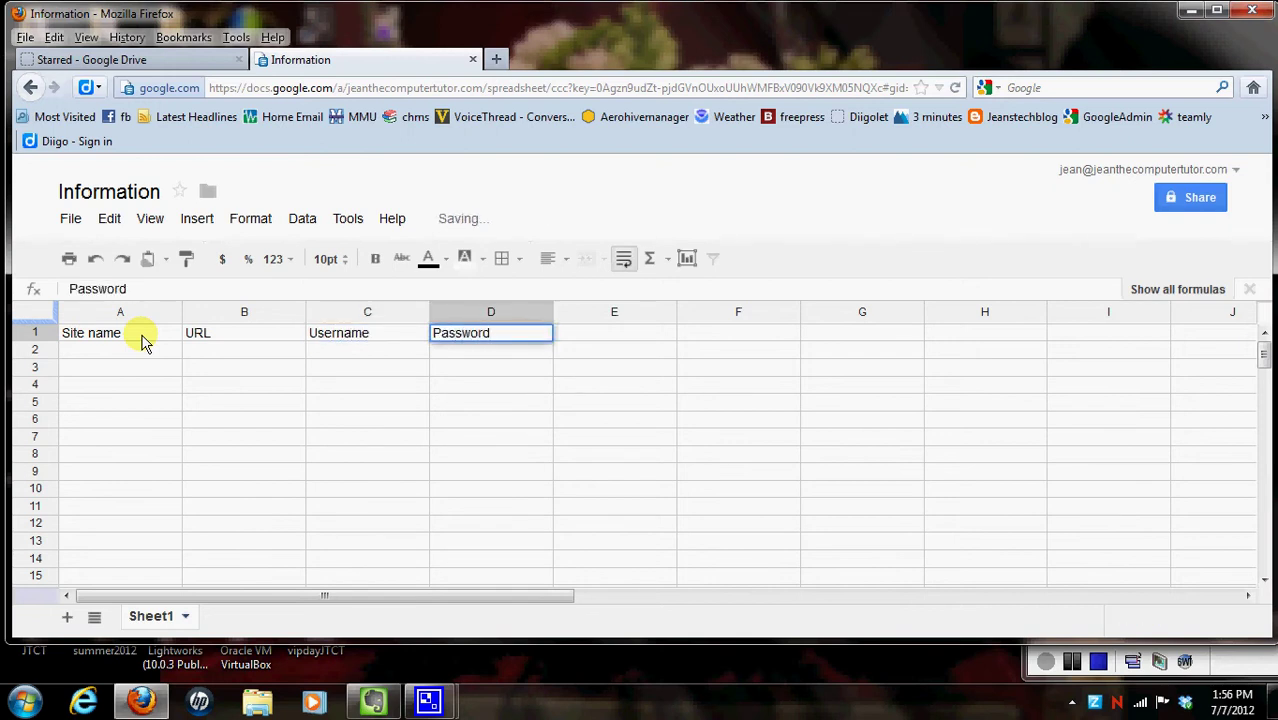
{"action": "key", "text": "Tab"}
{"action": "type", "text": "Comment"}
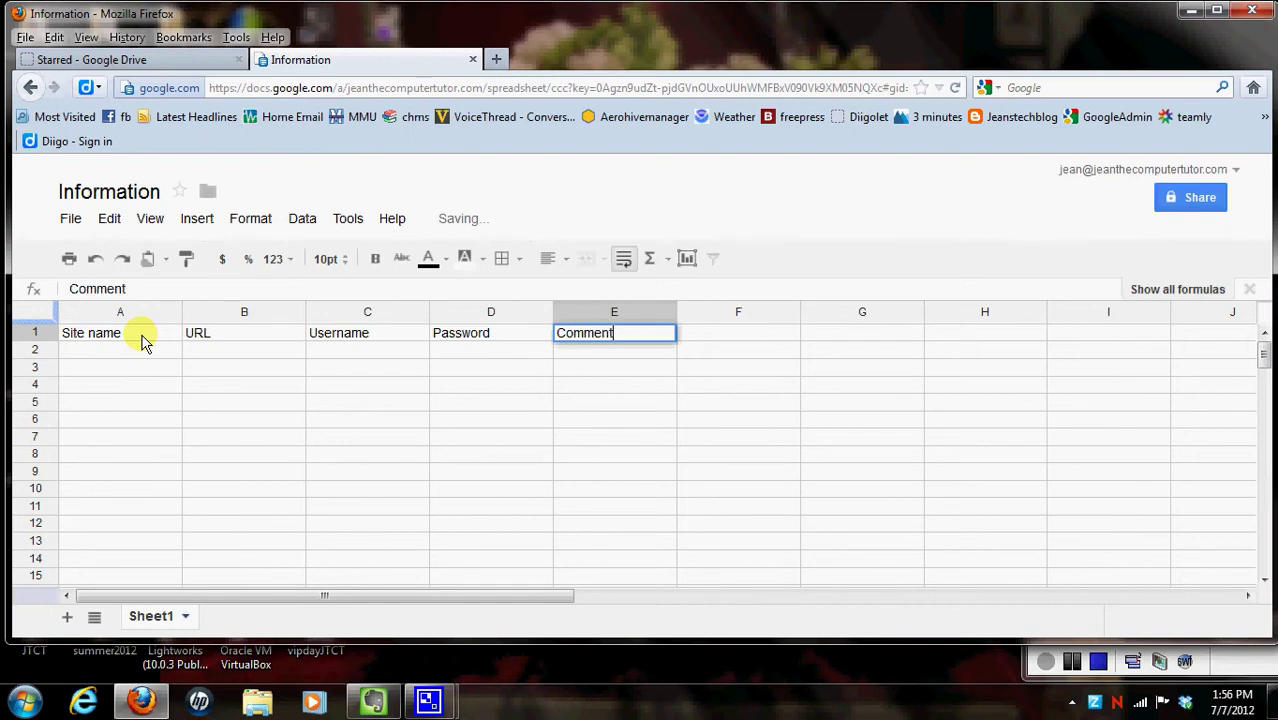
{"action": "type", "text": "s"}
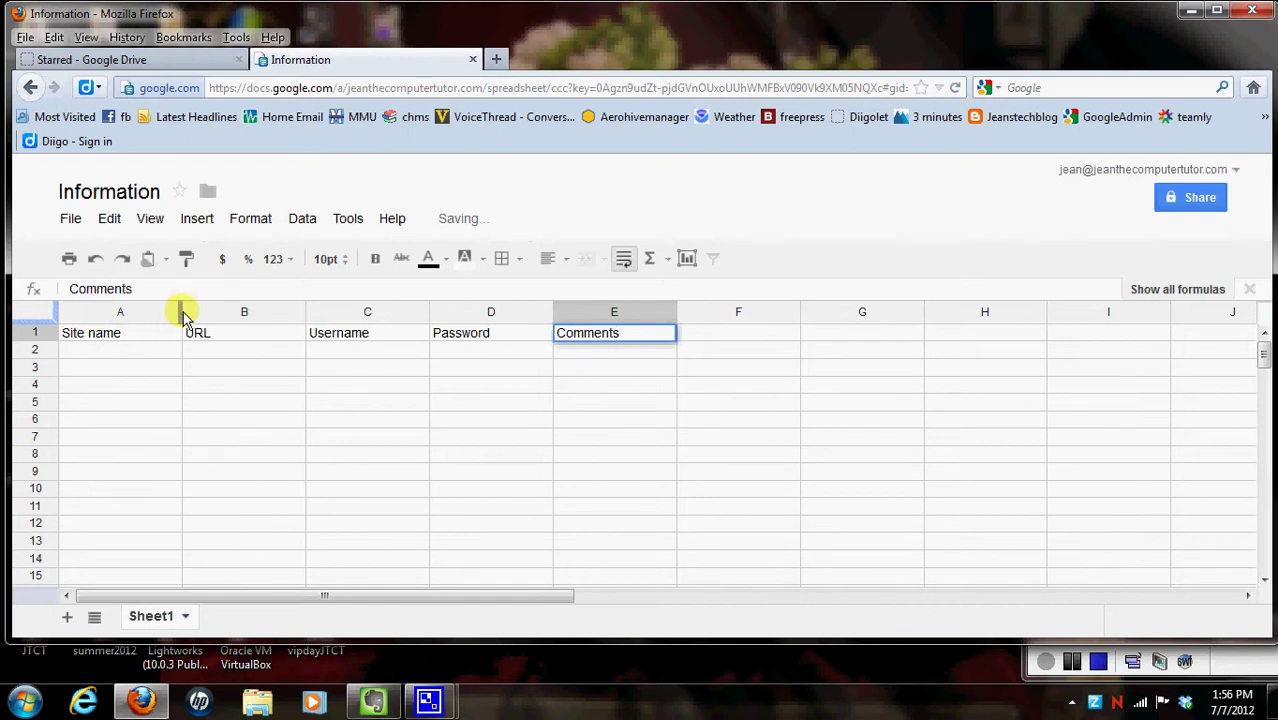
Step: Widen columns A, B and C and commit the Comments heading in E1
{"action": "left_click_drag", "start_coordinate": [182, 312], "coordinate": [300, 314]}
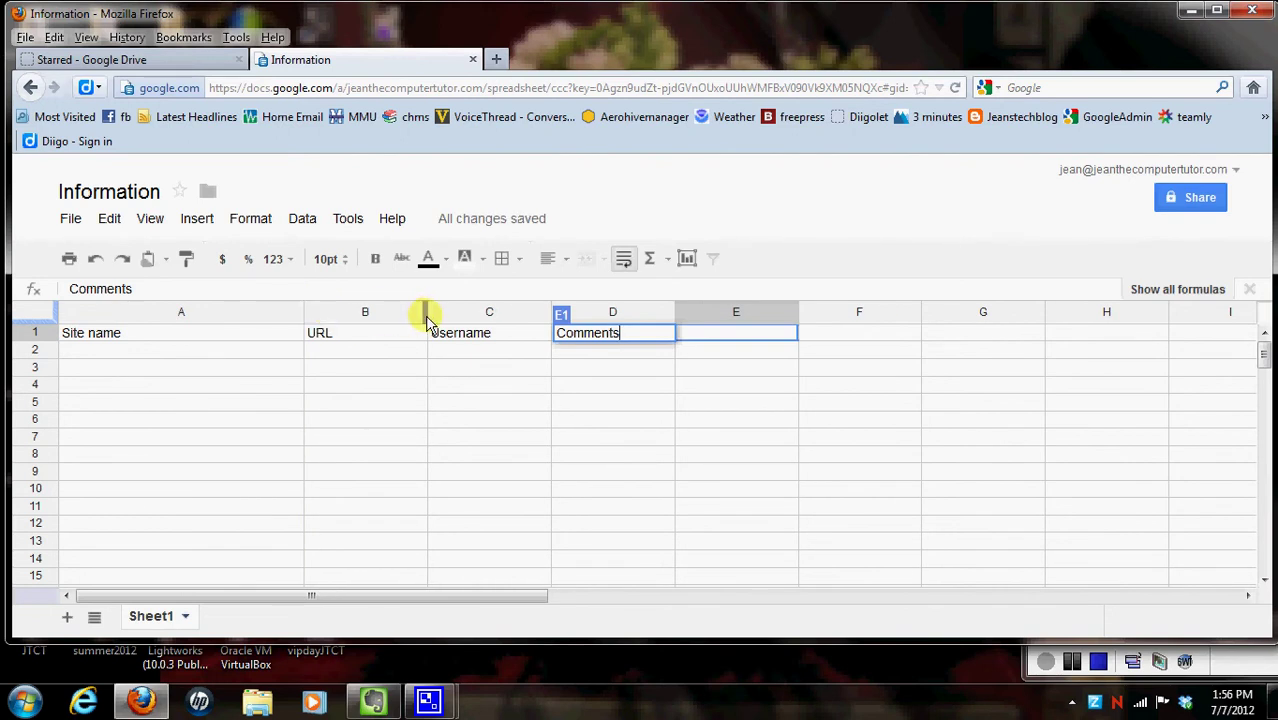
{"action": "left_click_drag", "start_coordinate": [426, 320], "coordinate": [494, 315]}
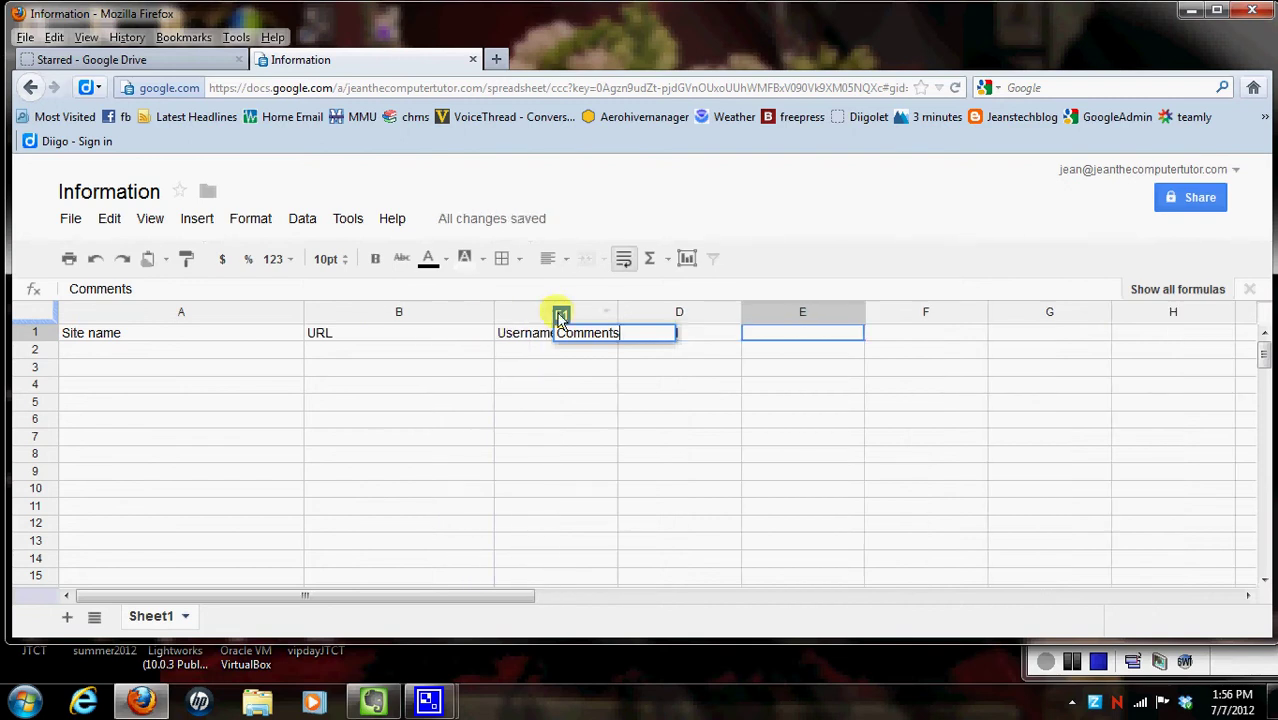
{"action": "left_click_drag", "start_coordinate": [614, 318], "coordinate": [670, 318]}
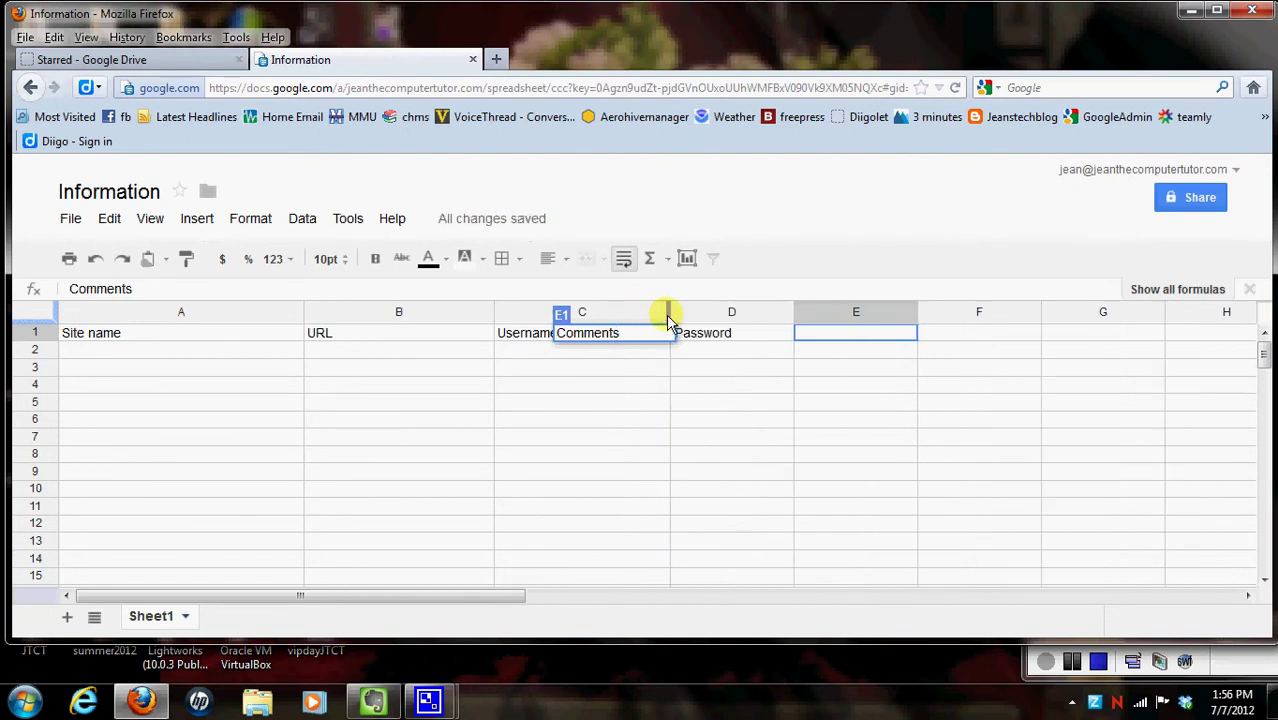
{"action": "left_click", "coordinate": [607, 383]}
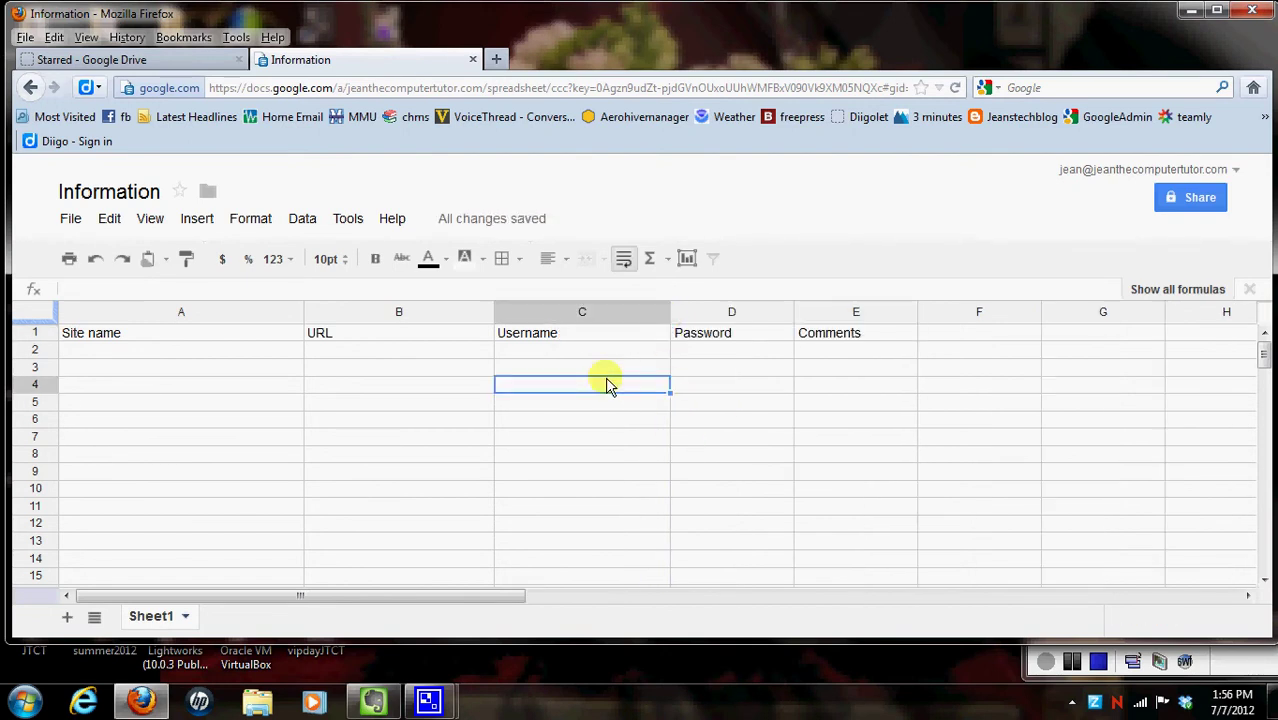
{"action": "left_click", "coordinate": [79, 355]}
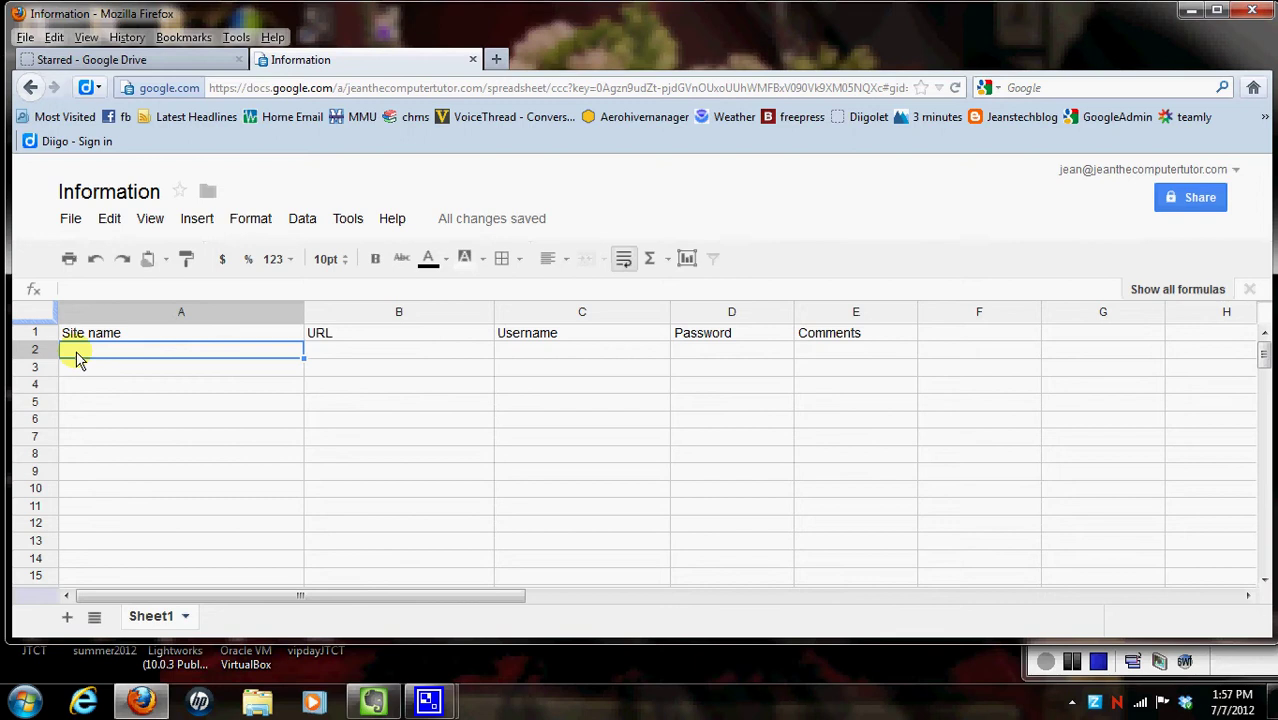
{"action": "type", "text": "Gmail"}
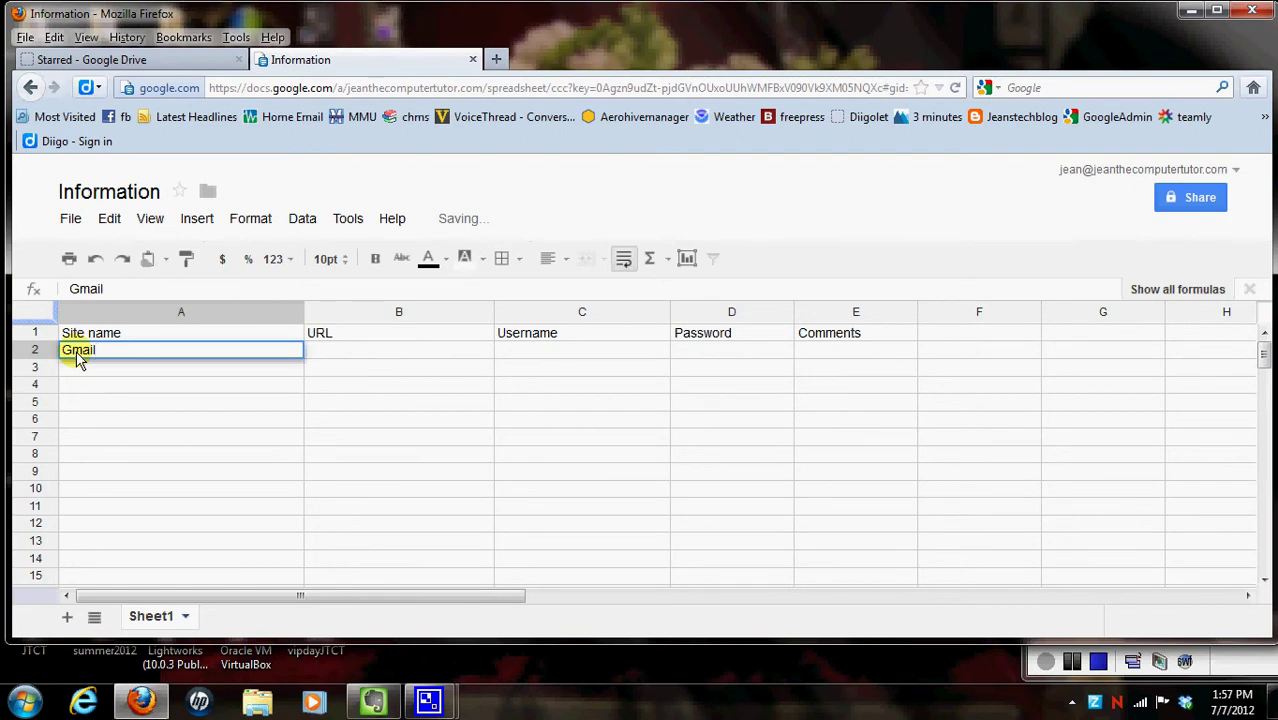
{"action": "key", "text": "Tab"}
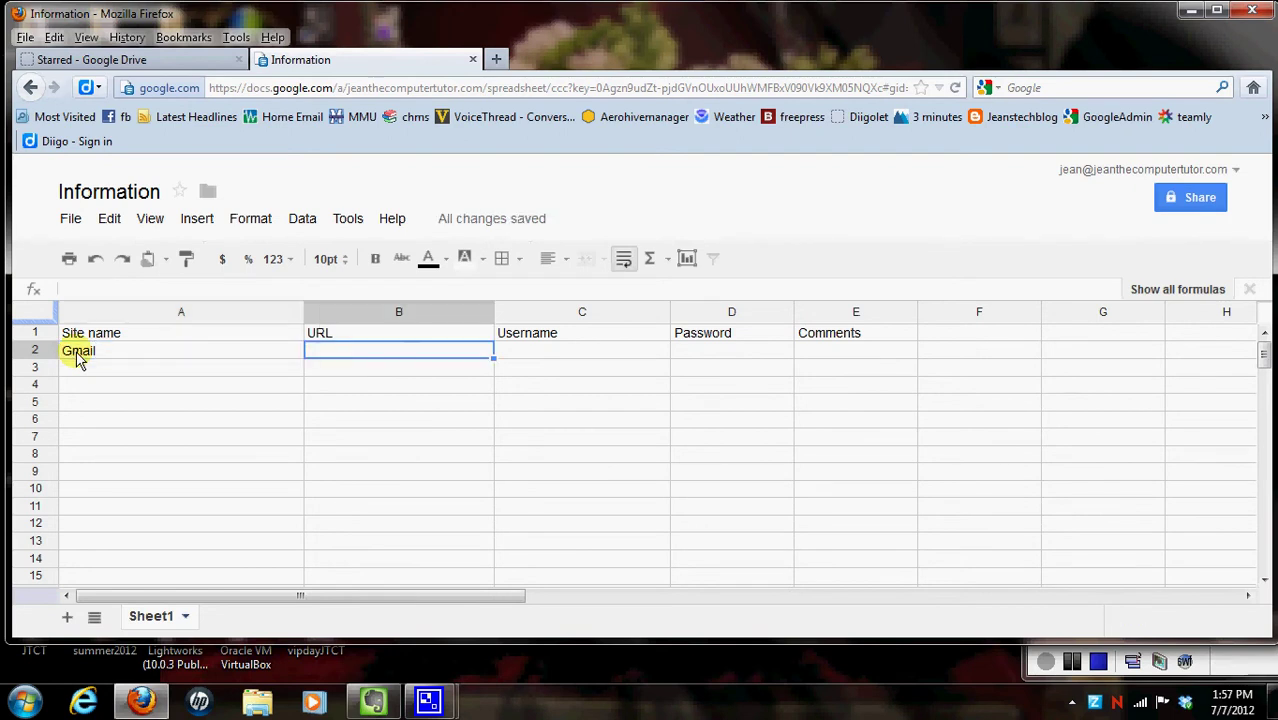
{"action": "type", "text": "ww"}
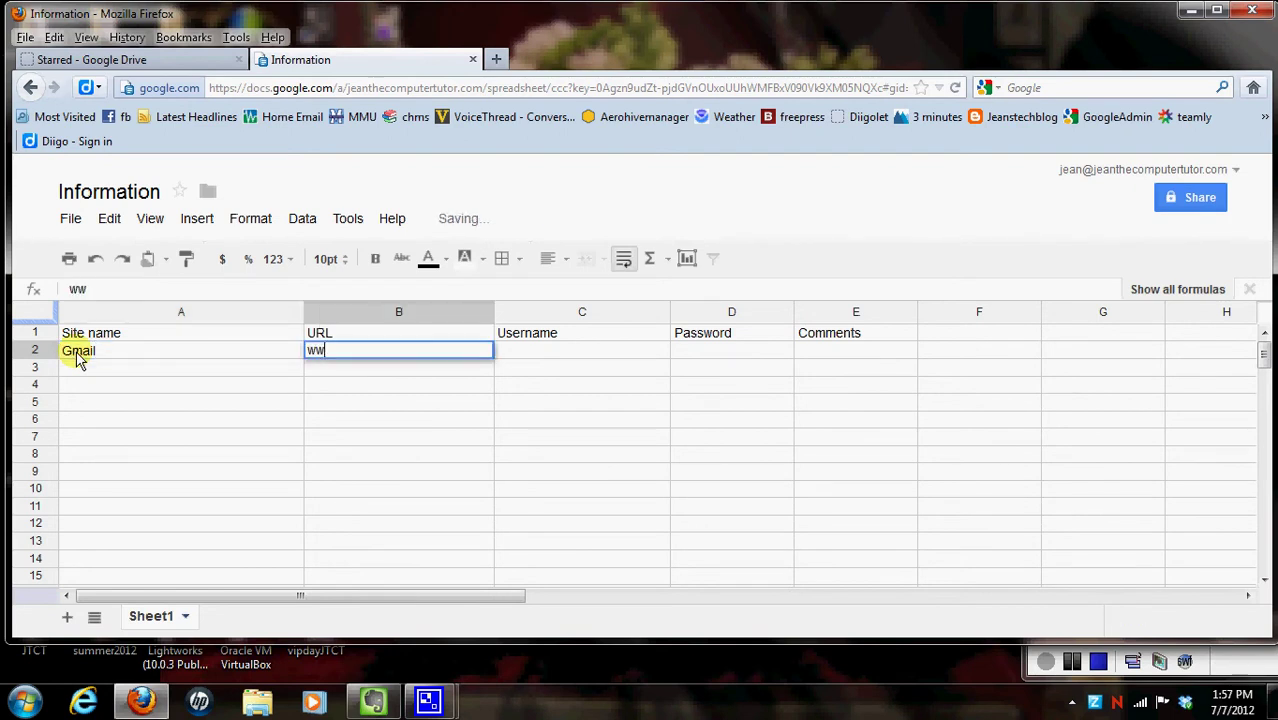
{"action": "type", "text": "w.gmail.com"}
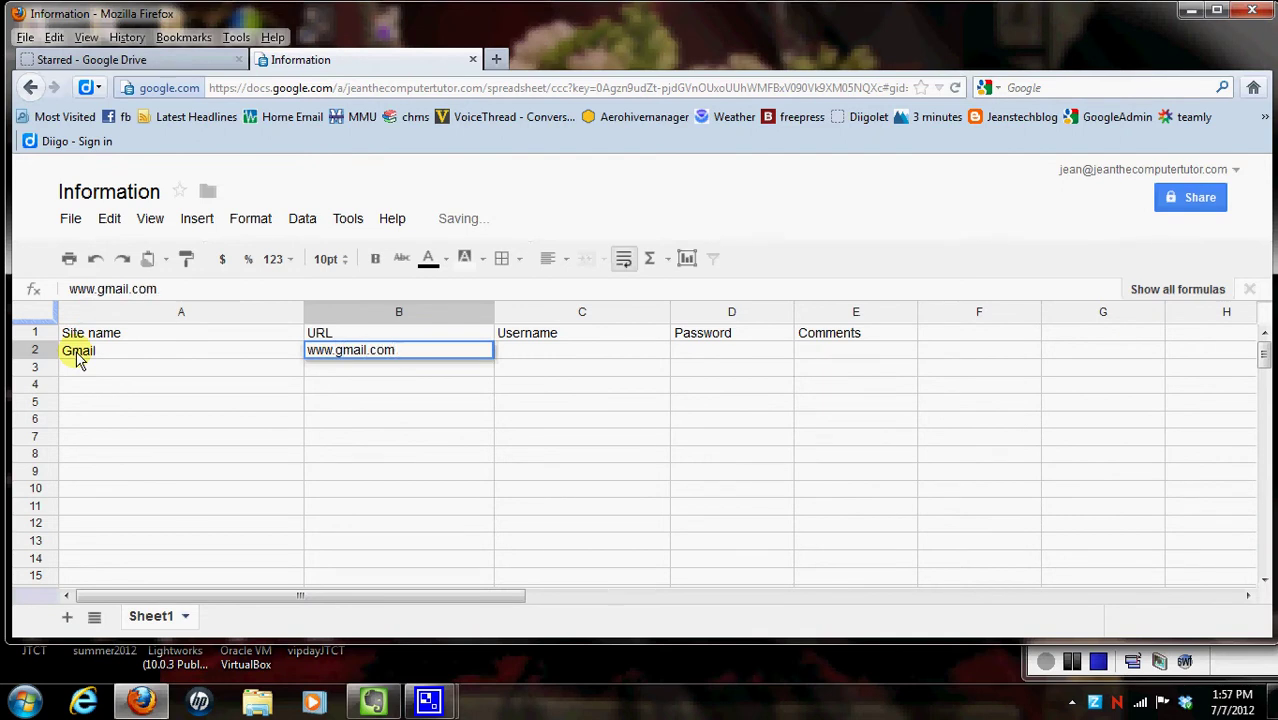
{"action": "key", "text": "Tab"}
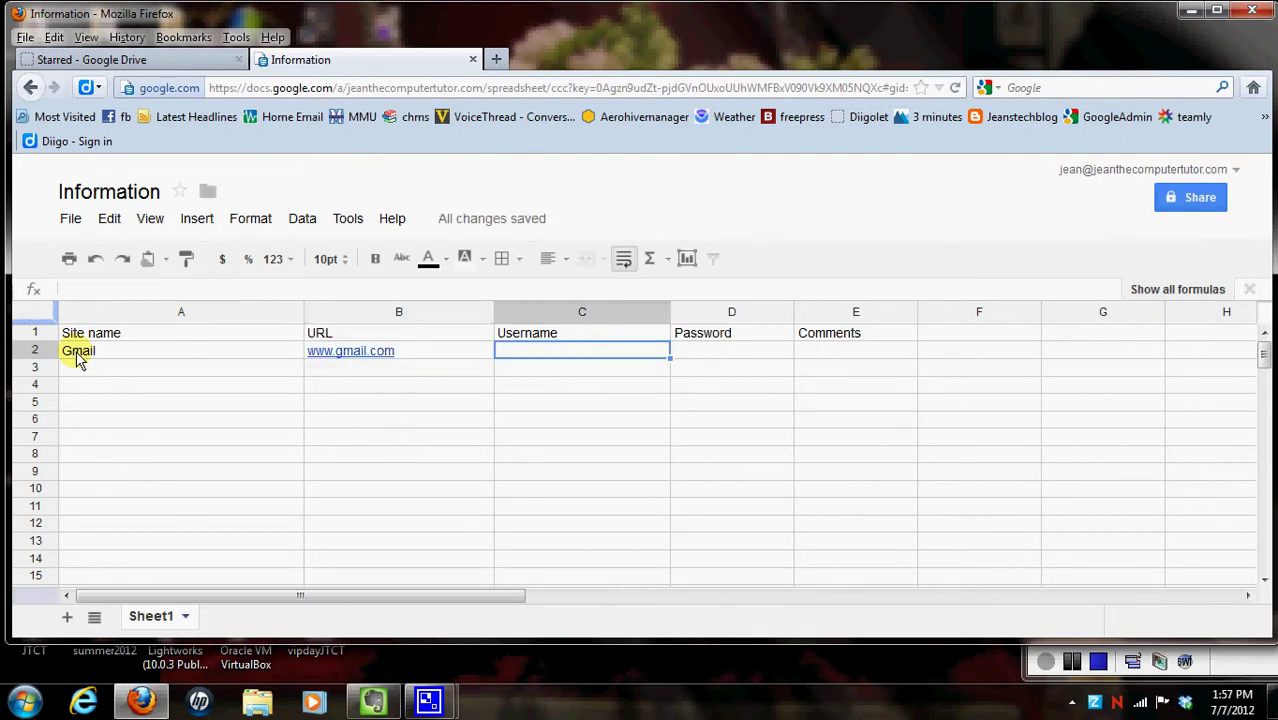
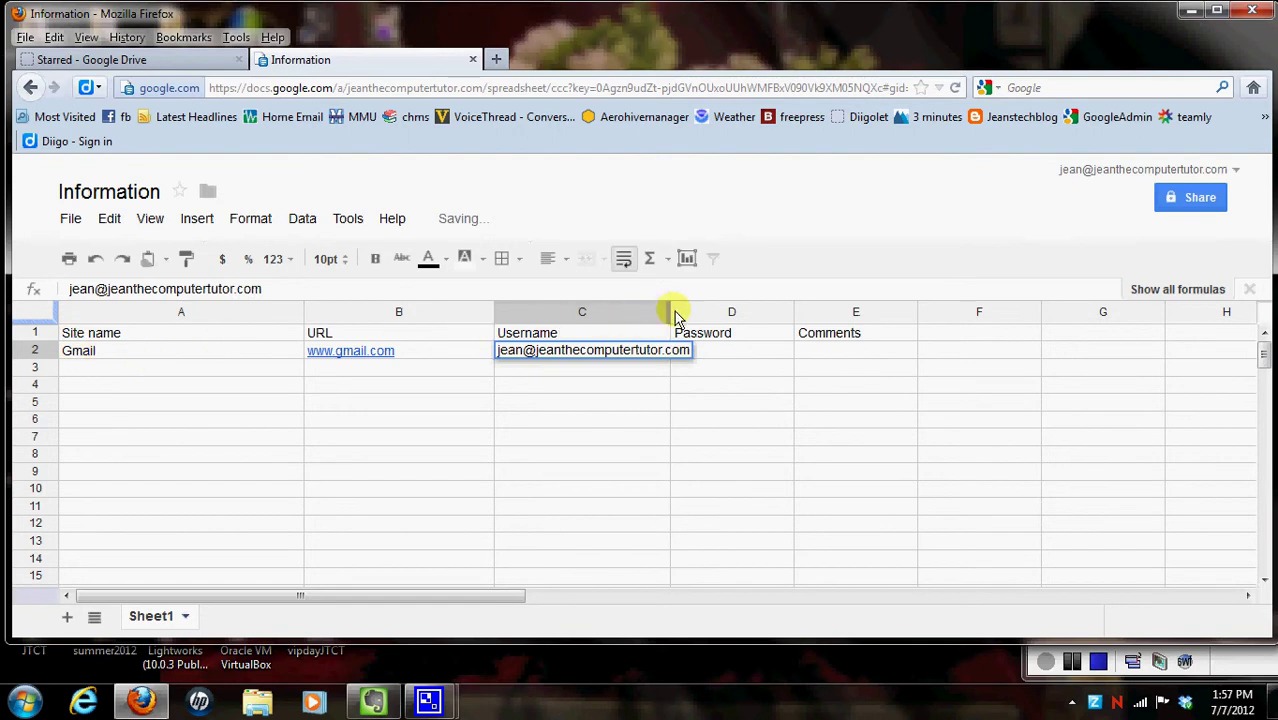
Step: Widen column C to fit the e-mail address, then select the empty comments cell E2
{"action": "left_click_drag", "start_coordinate": [669, 314], "coordinate": [707, 318]}
{"action": "left_click", "coordinate": [645, 390]}
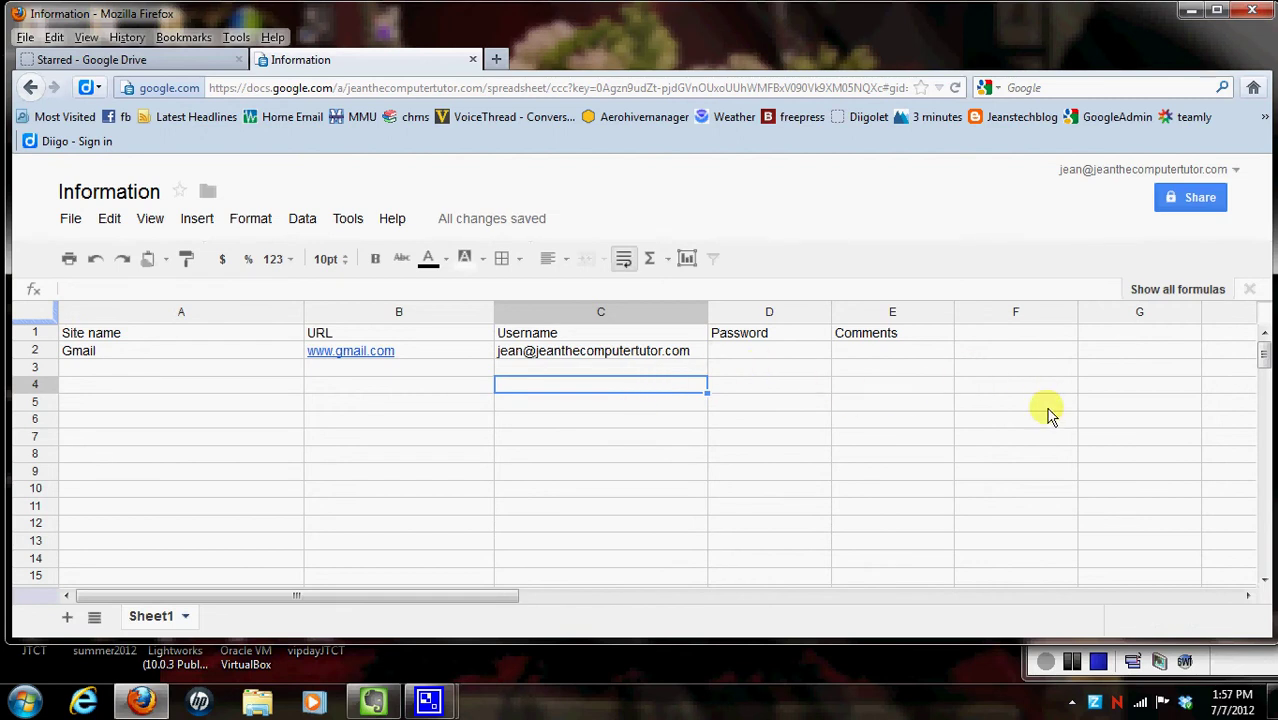
{"action": "left_click", "coordinate": [920, 339]}
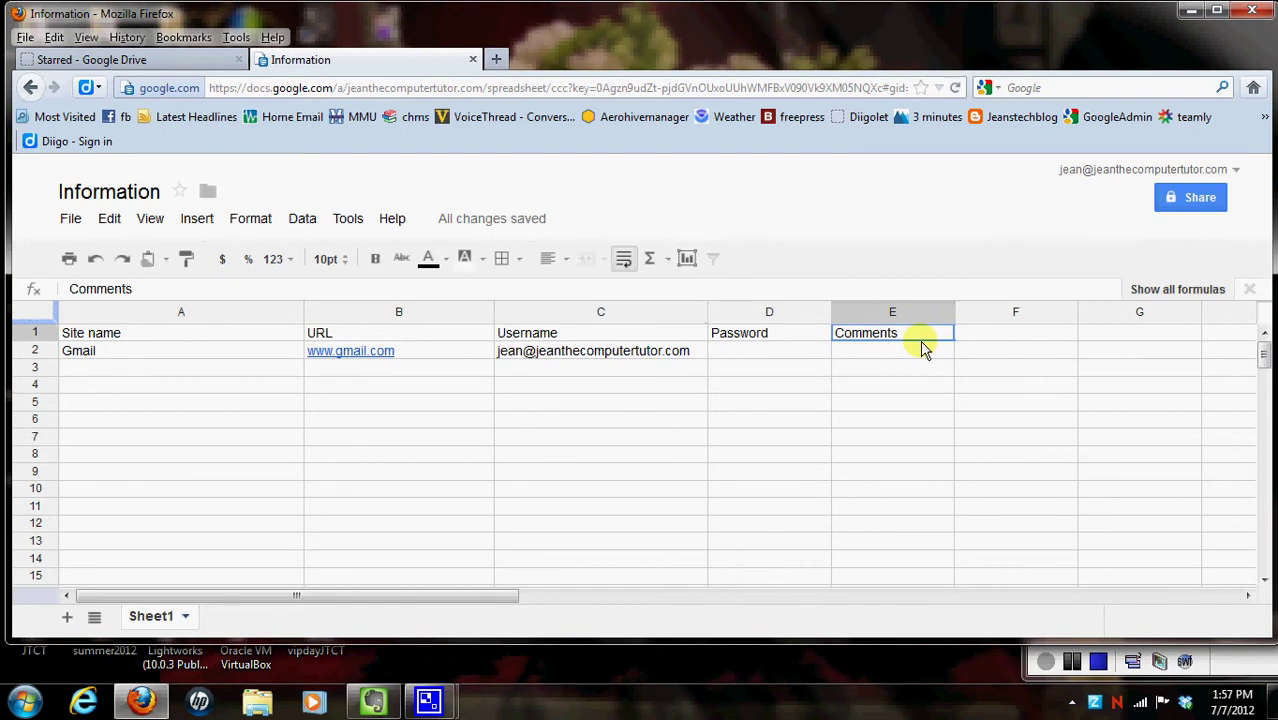
{"action": "left_click", "coordinate": [923, 357]}
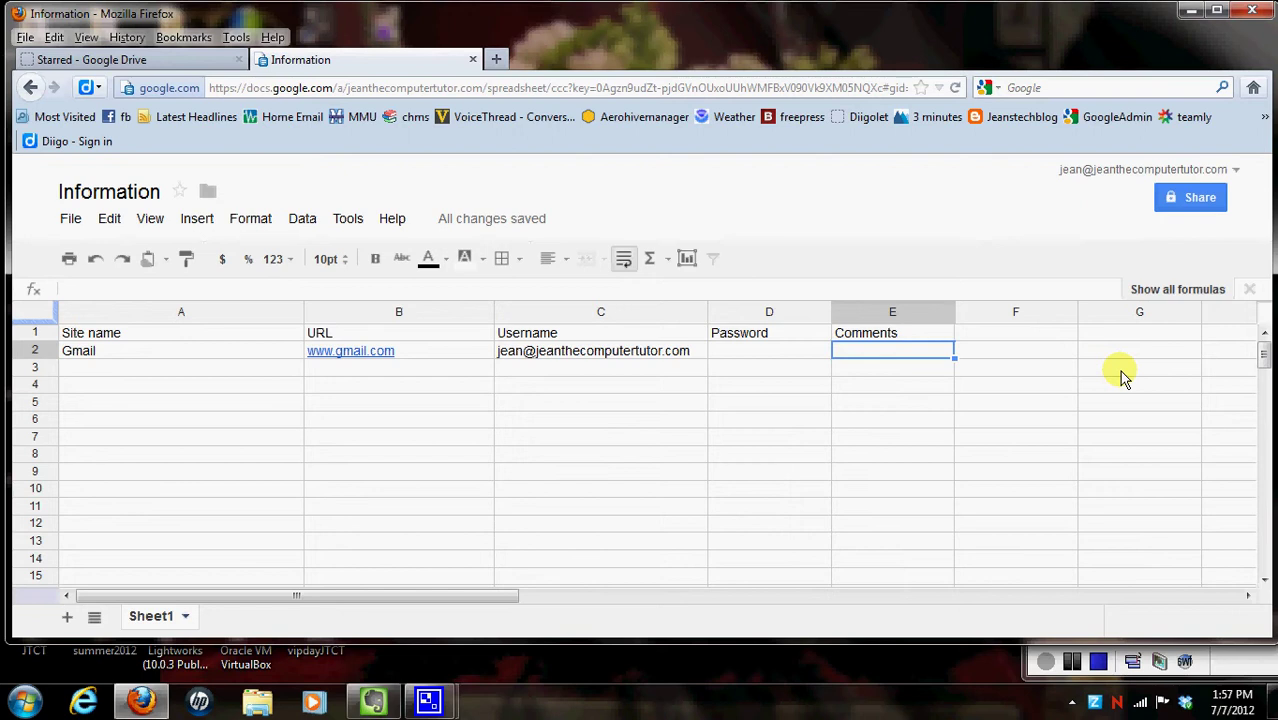
{"action": "left_click", "coordinate": [1201, 205]}
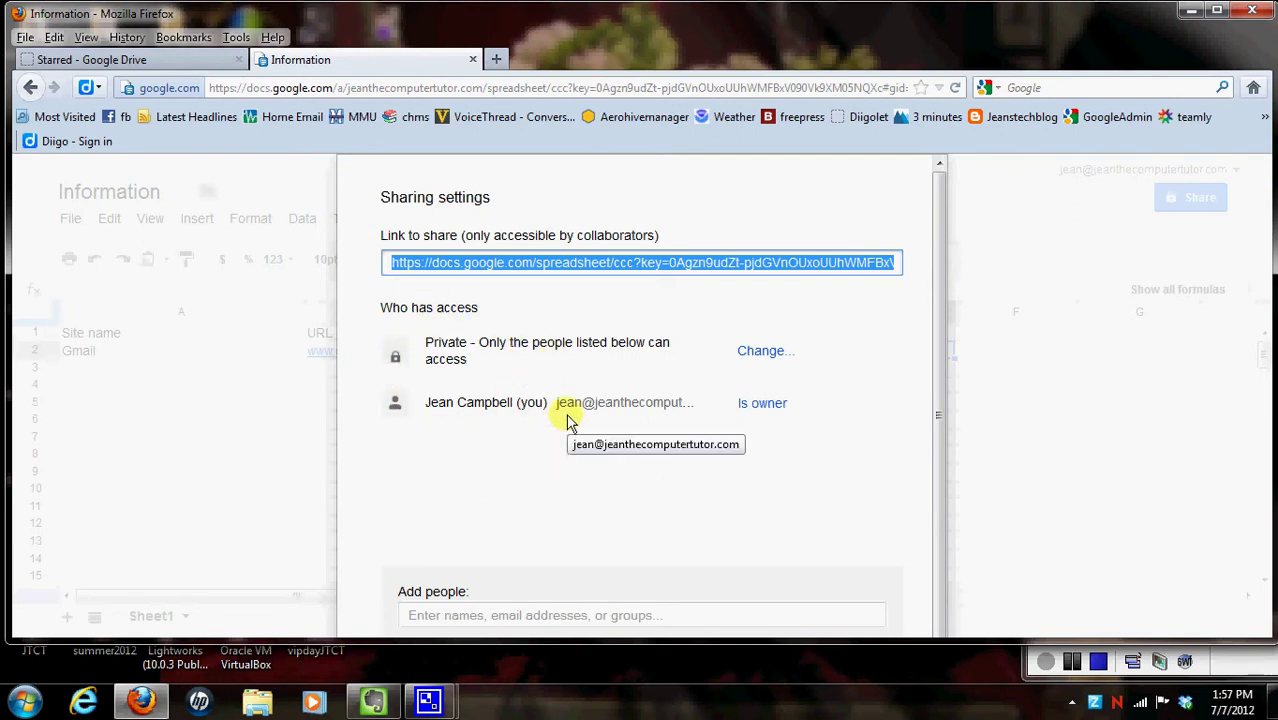
{"action": "key", "text": "Escape"}
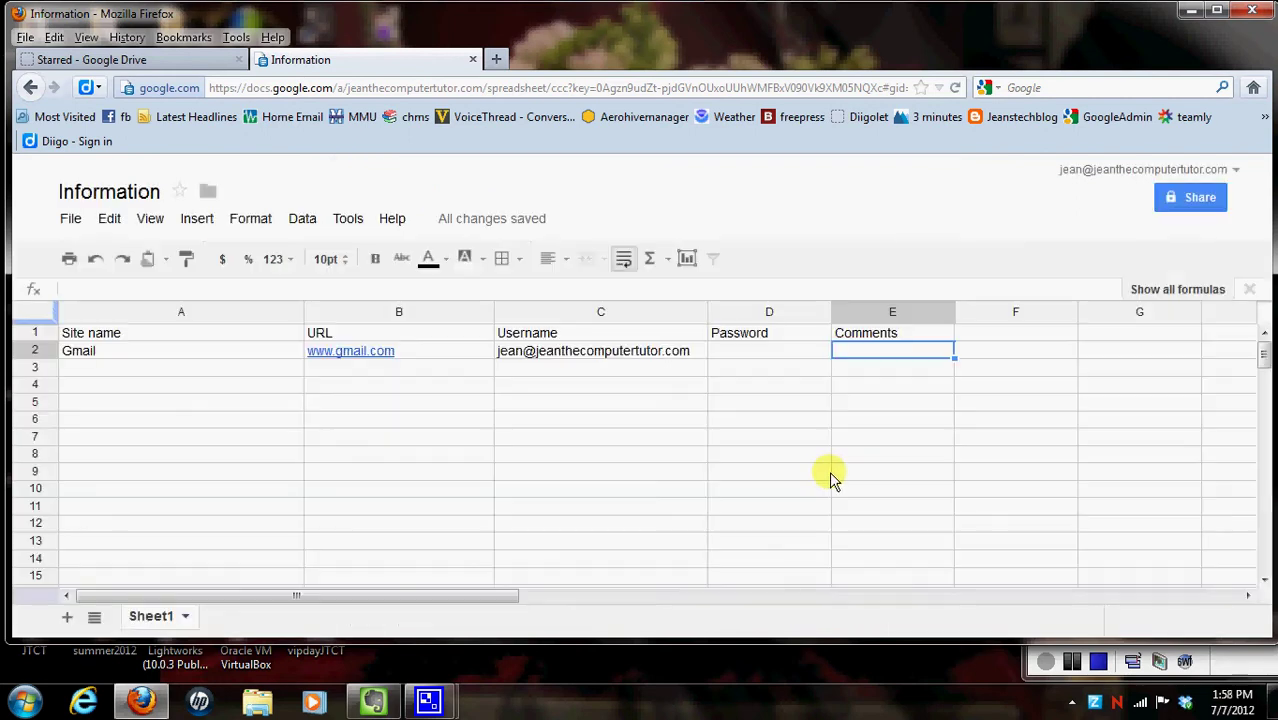